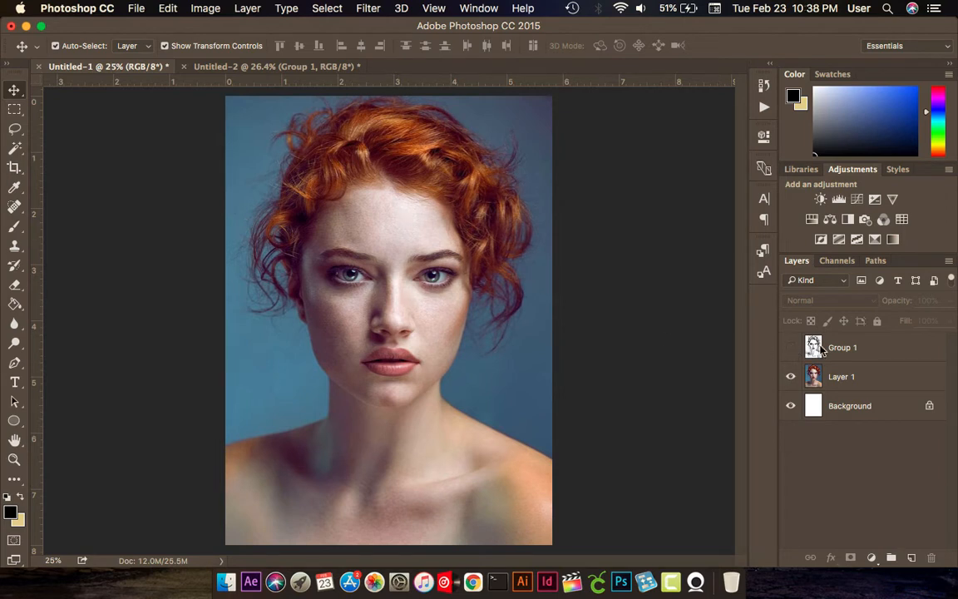
Step: Toggle the visibility of the Group 1 sketch layer on and off to compare it with the colour photo
left_click(790, 348)
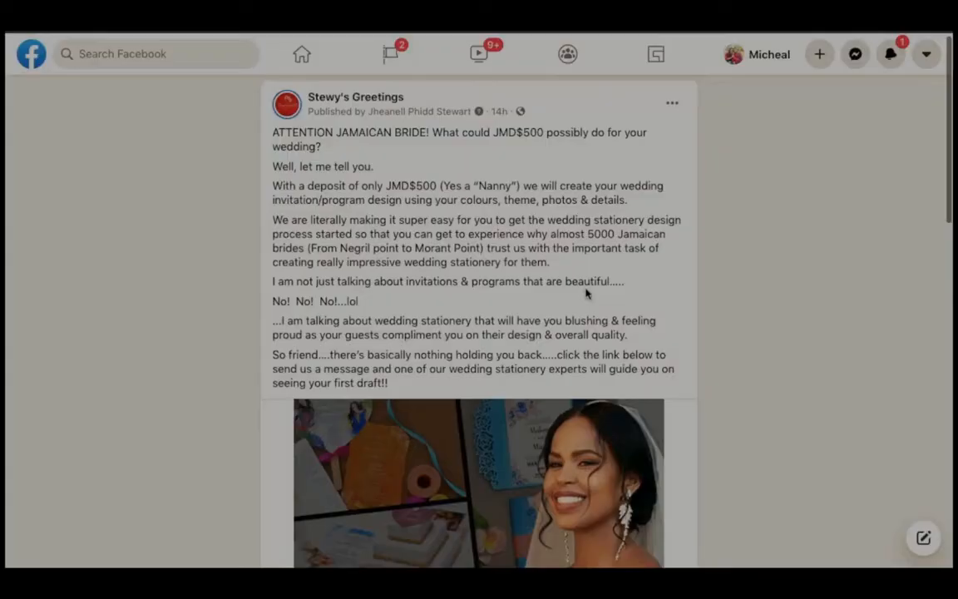
scroll(615, 295, "down", 3)
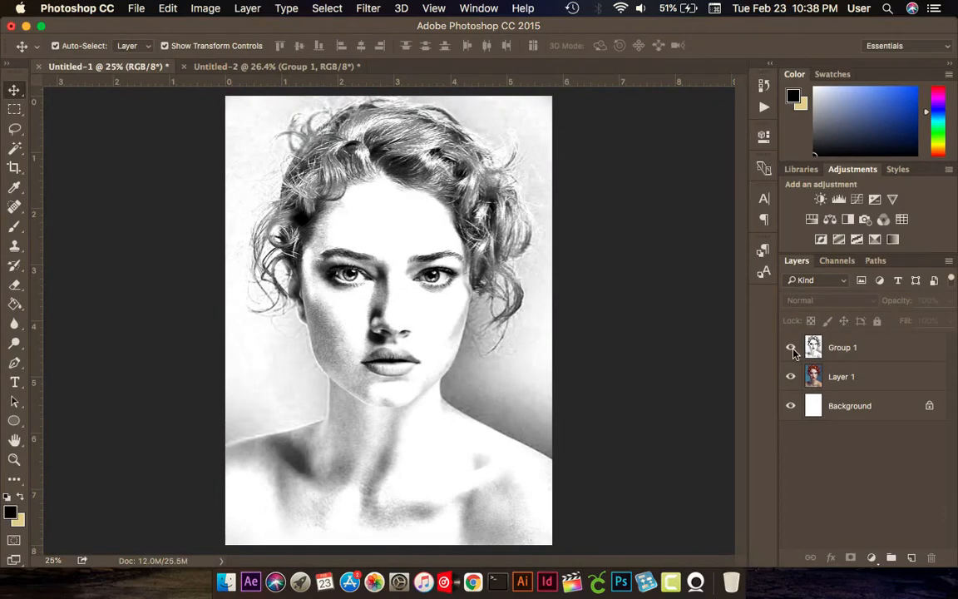
left_click(792, 348)
Step: Delete the Group 1 layer and leave no layer selected
left_click(811, 349)
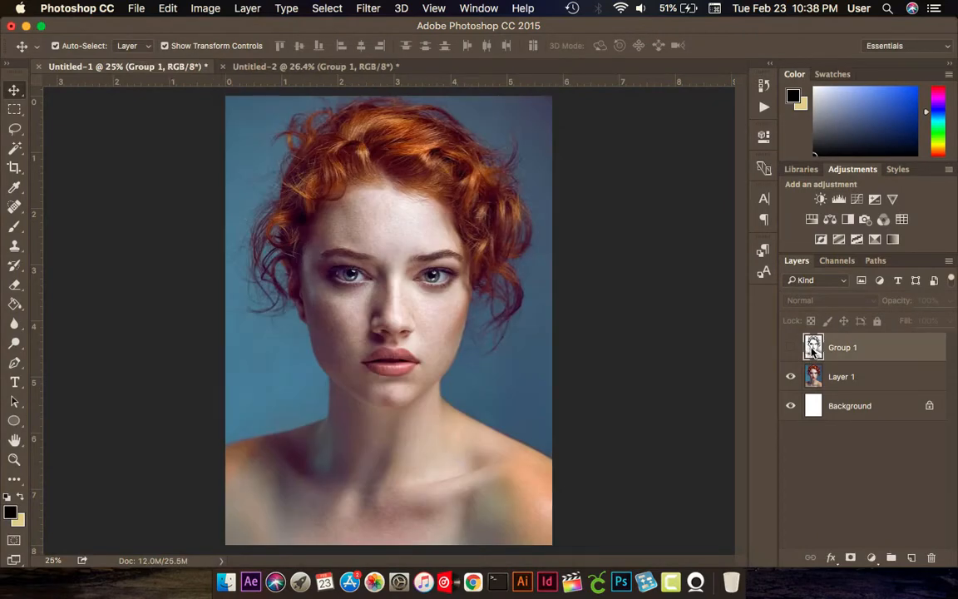
right_click(864, 351)
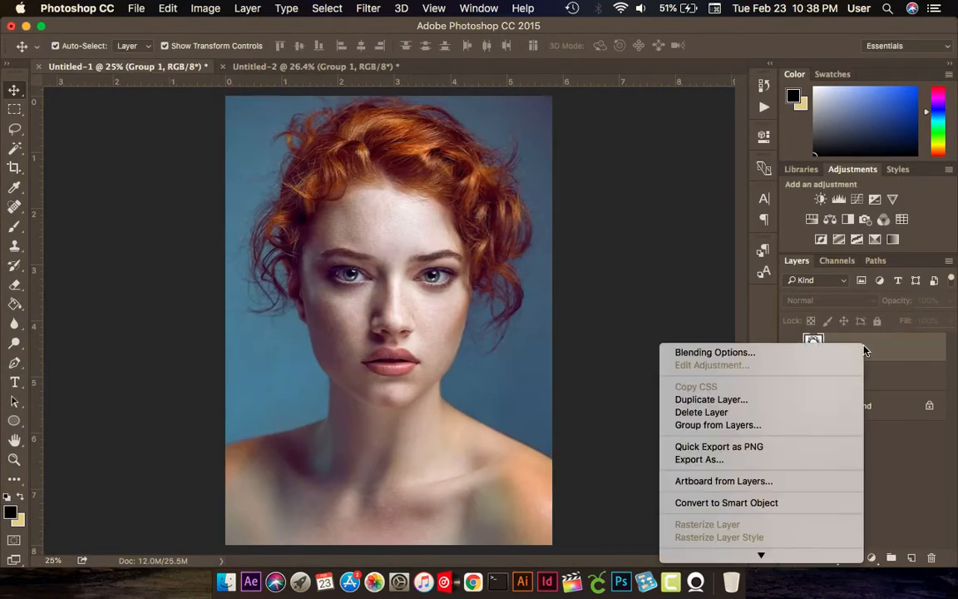
left_click(774, 412)
left_click(791, 376)
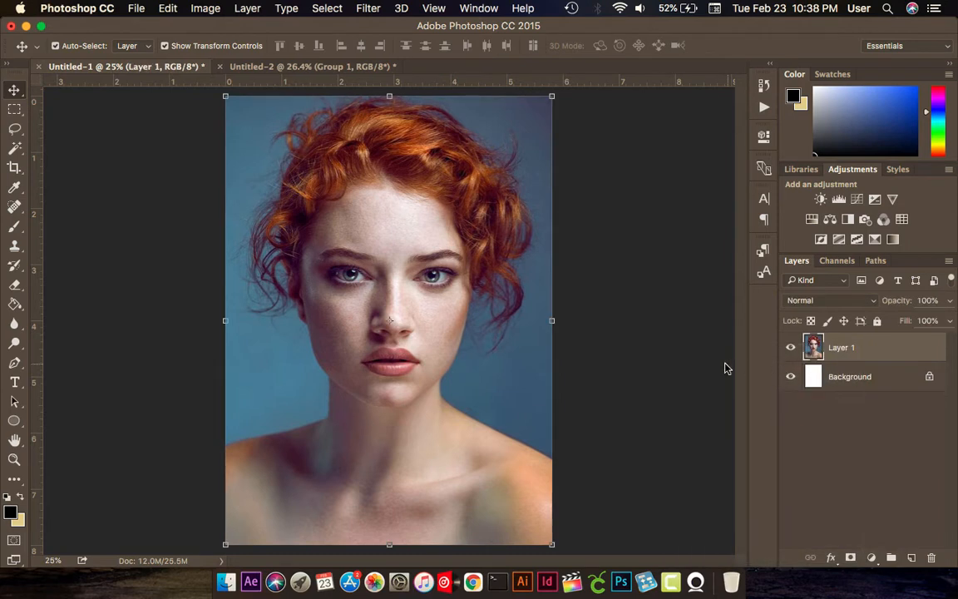
left_click(666, 366)
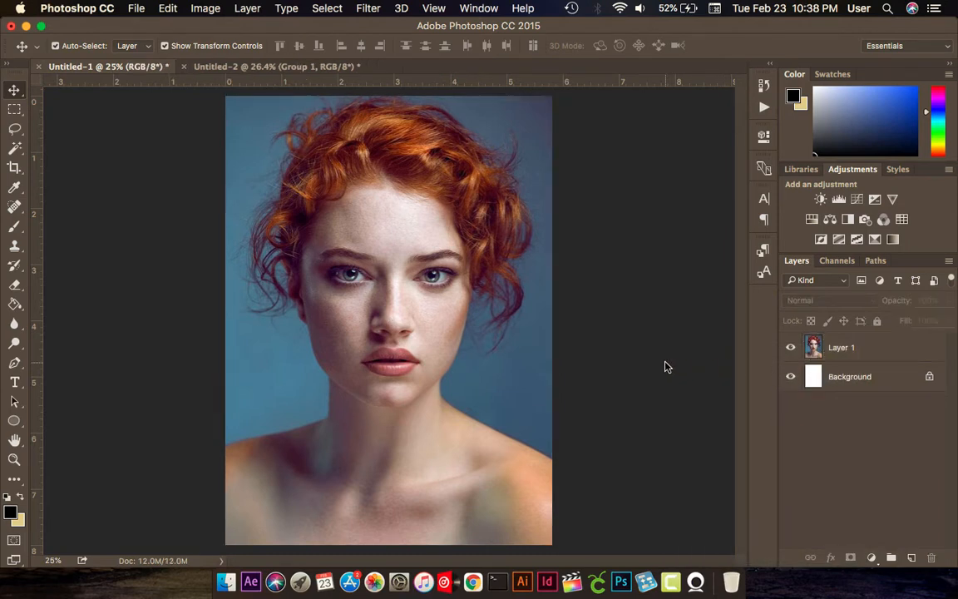
Step: Duplicate Layer 1 within the same document, keeping the suggested copy name
left_click(857, 347)
right_click(875, 354)
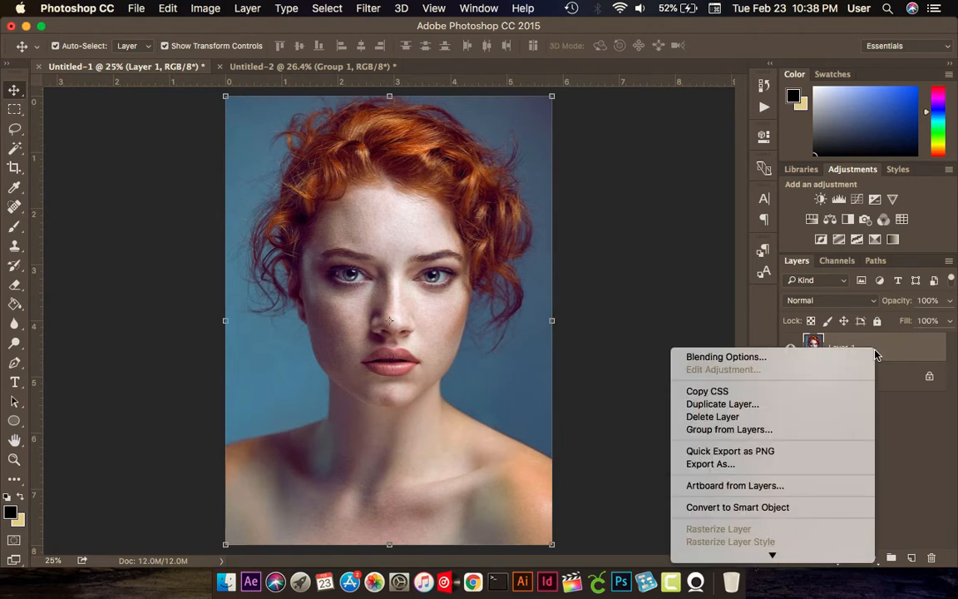
left_click(730, 408)
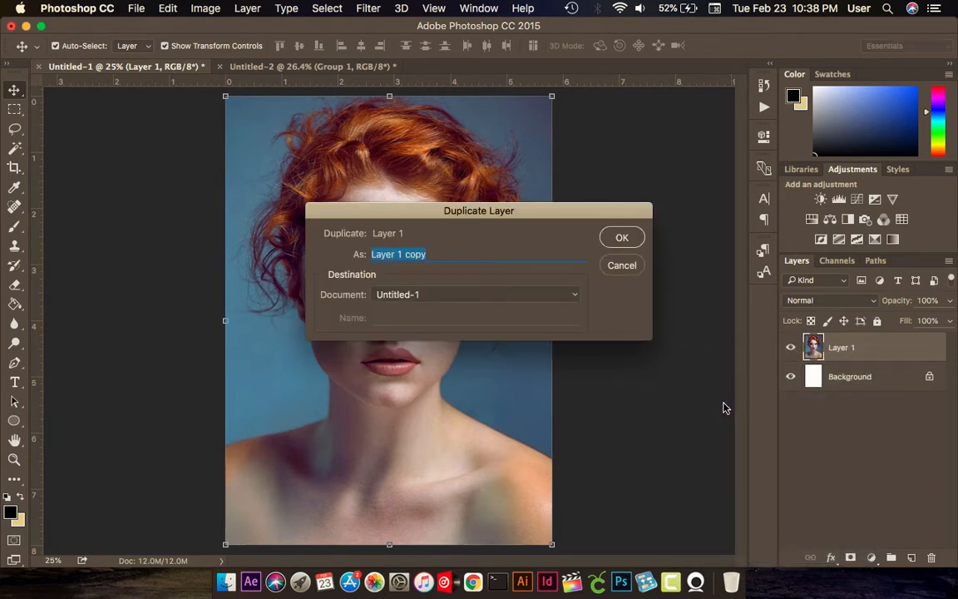
left_click(614, 240)
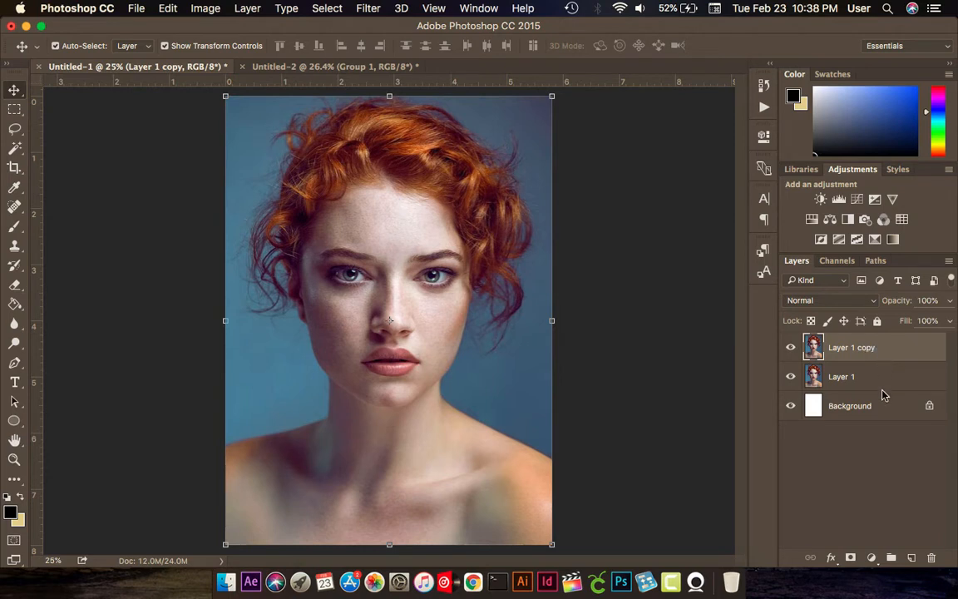
Step: Add a Hue/Saturation adjustment layer above the duplicated photo and set its saturation to -100
left_click(872, 558)
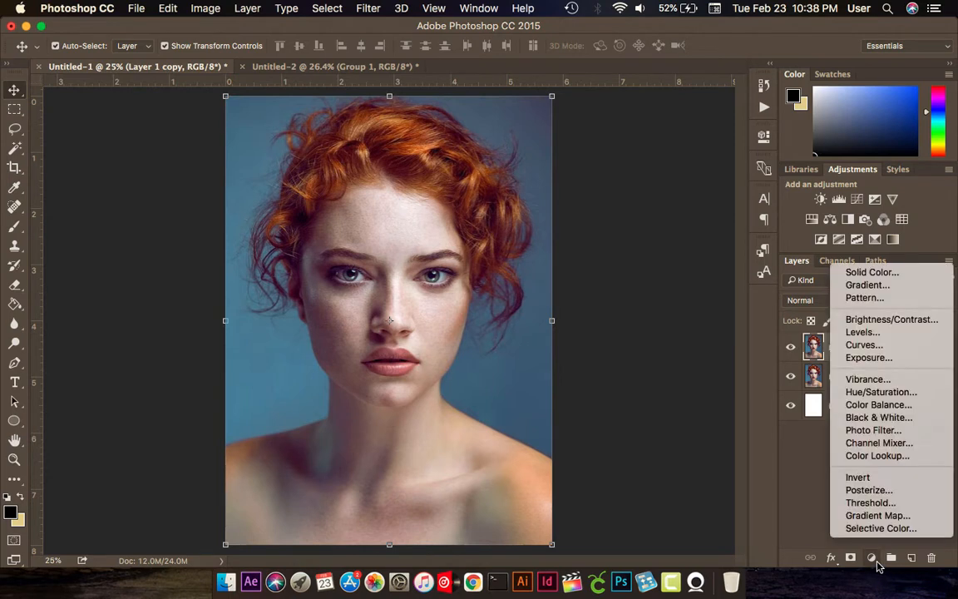
left_click(864, 393)
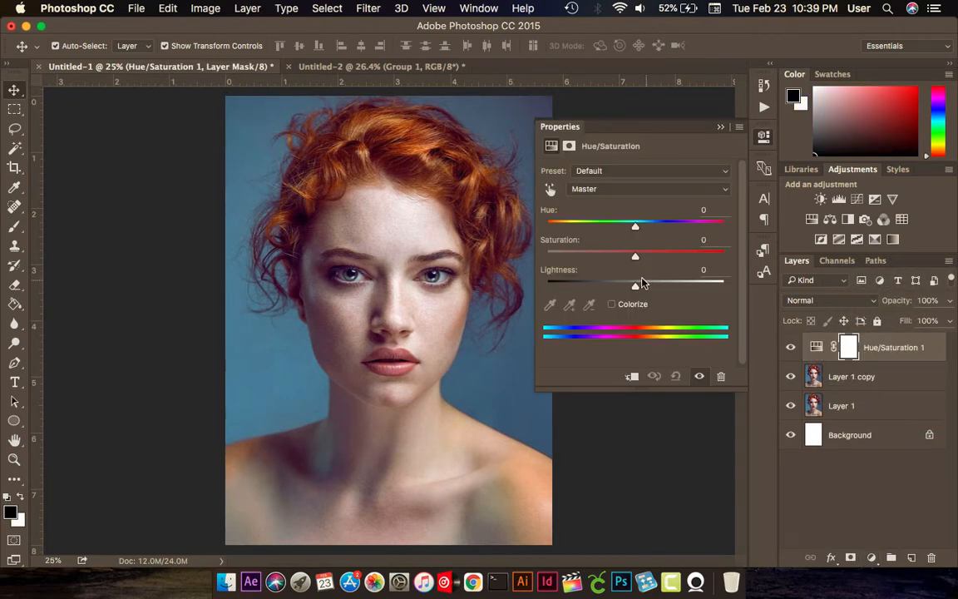
left_click_drag(634, 257, 534, 266)
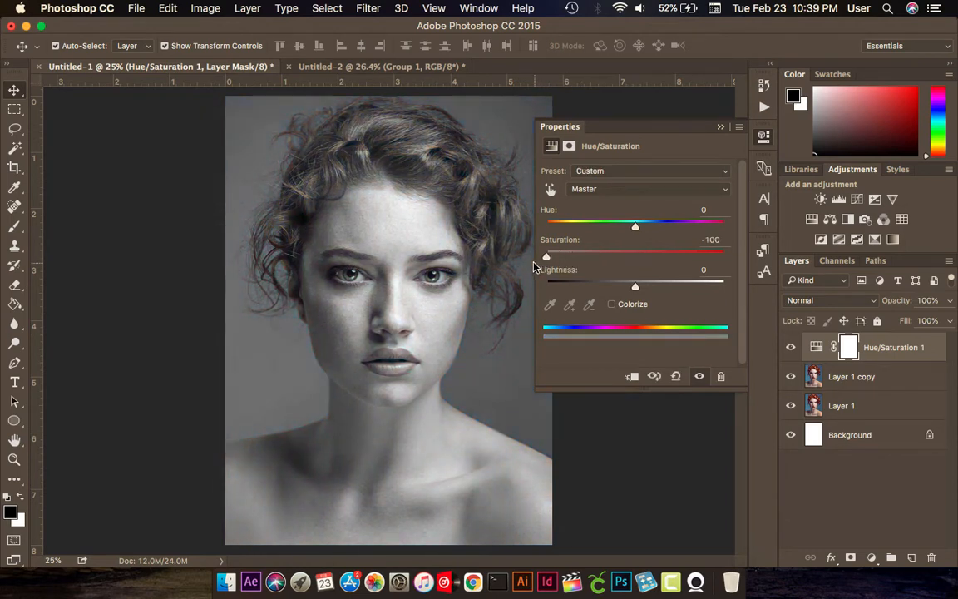
left_click(720, 128)
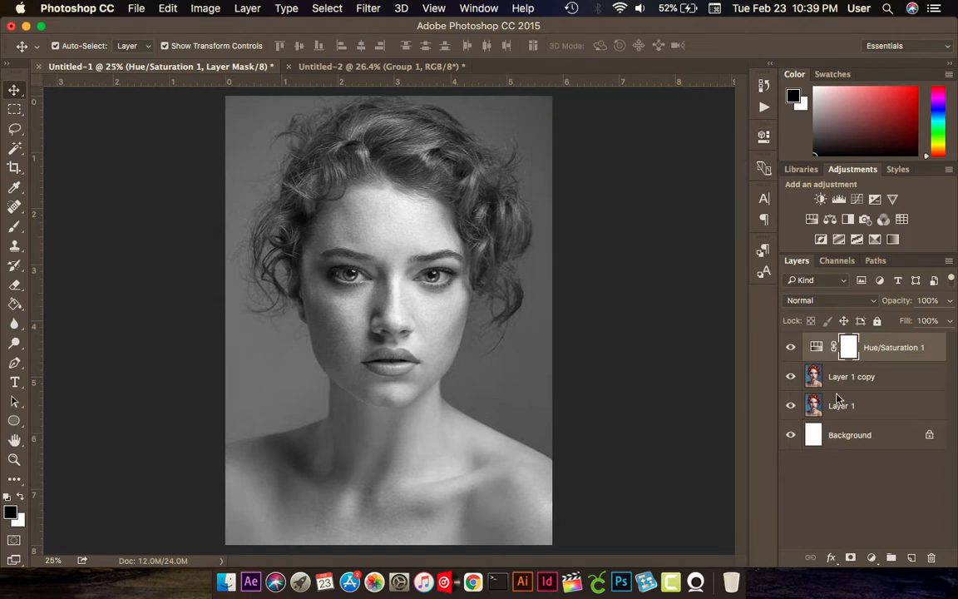
Step: Invert the colours of Layer 1 copy
left_click(905, 381)
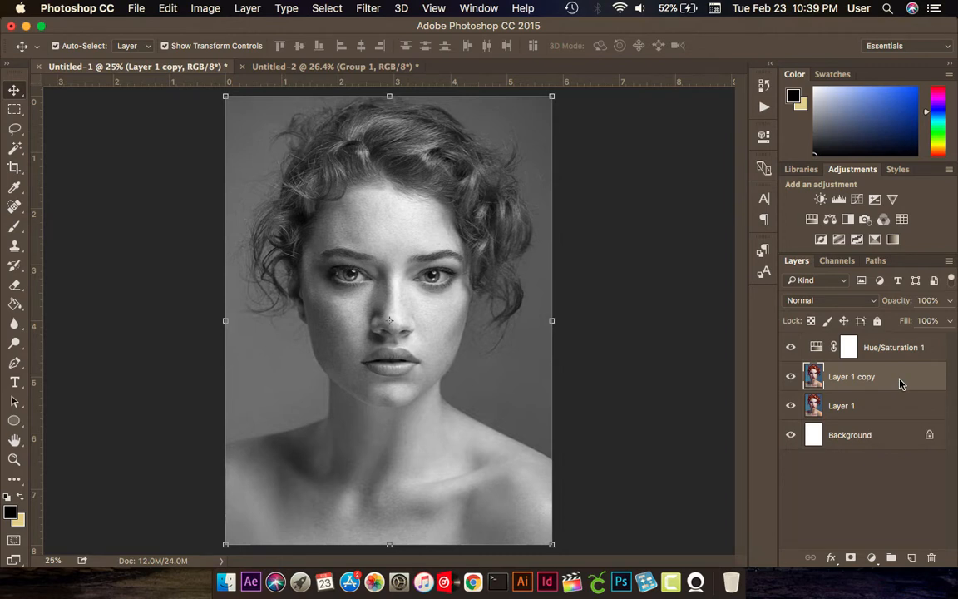
key("super")
key("super+i")
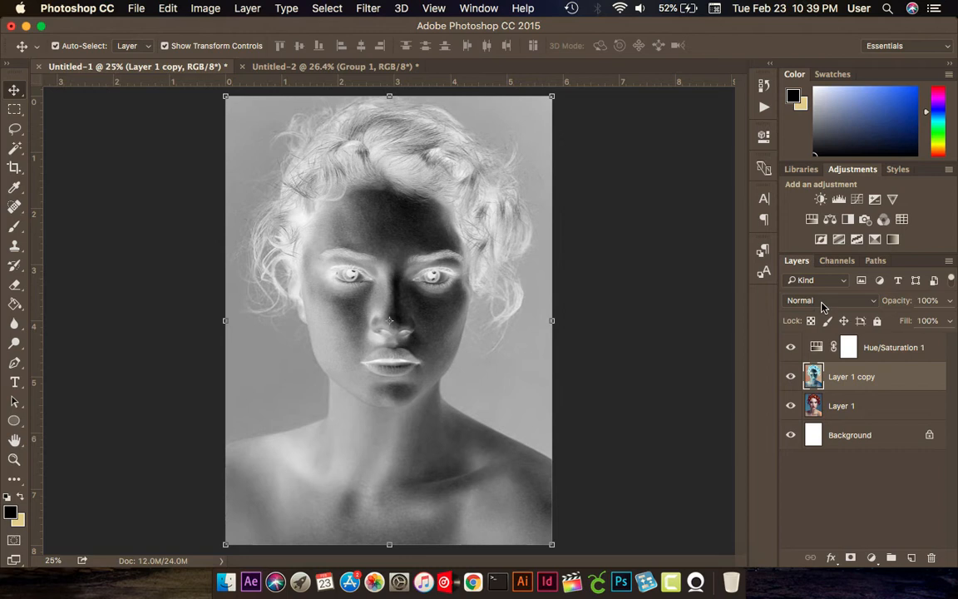
Step: Set the blend mode of the inverted Layer 1 copy to Color Dodge
left_click(822, 303)
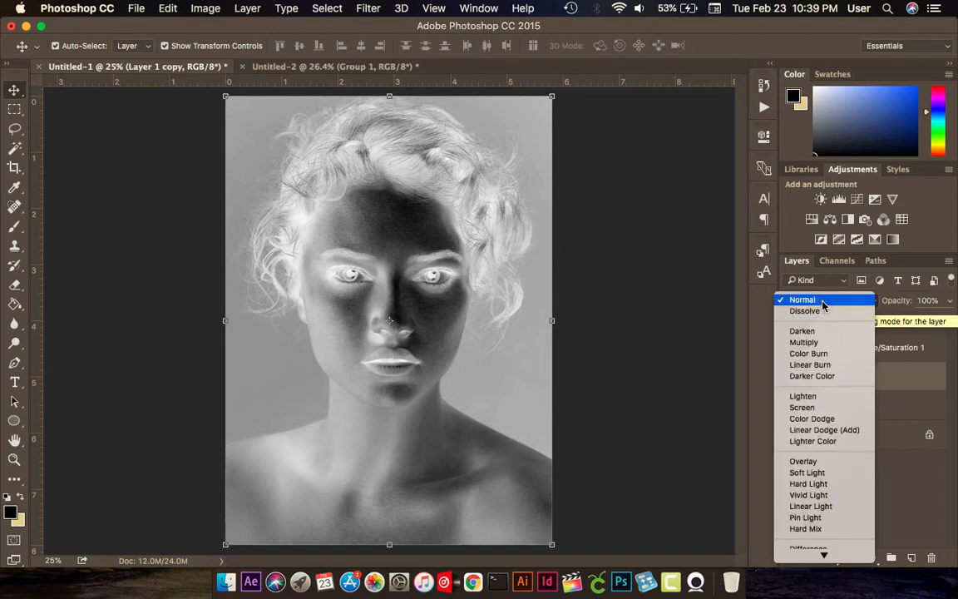
left_click(822, 419)
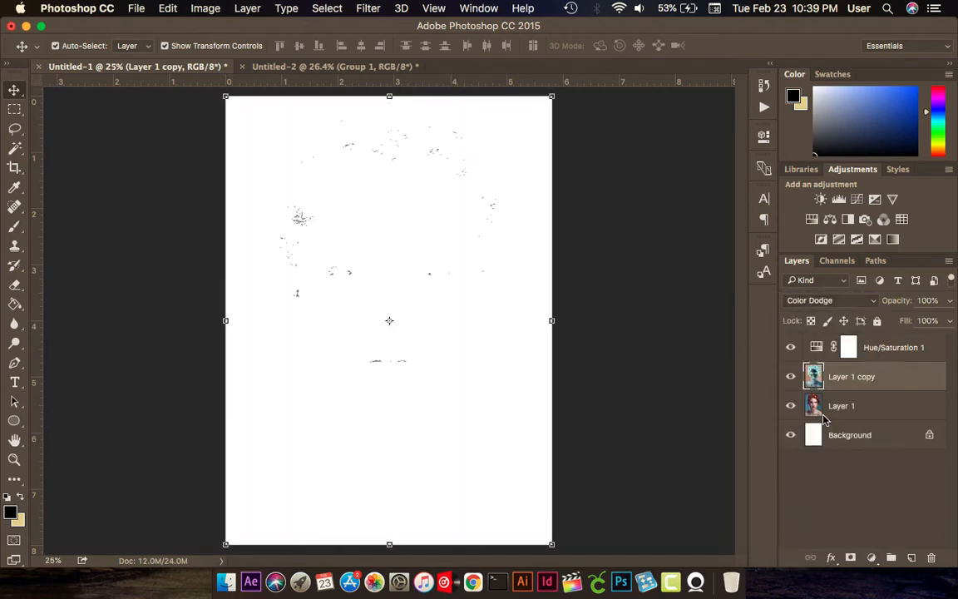
left_click(620, 366)
Step: Apply a Gaussian Blur with a radius of about 170.7 pixels to Layer 1 copy
left_click(820, 387)
left_click(368, 10)
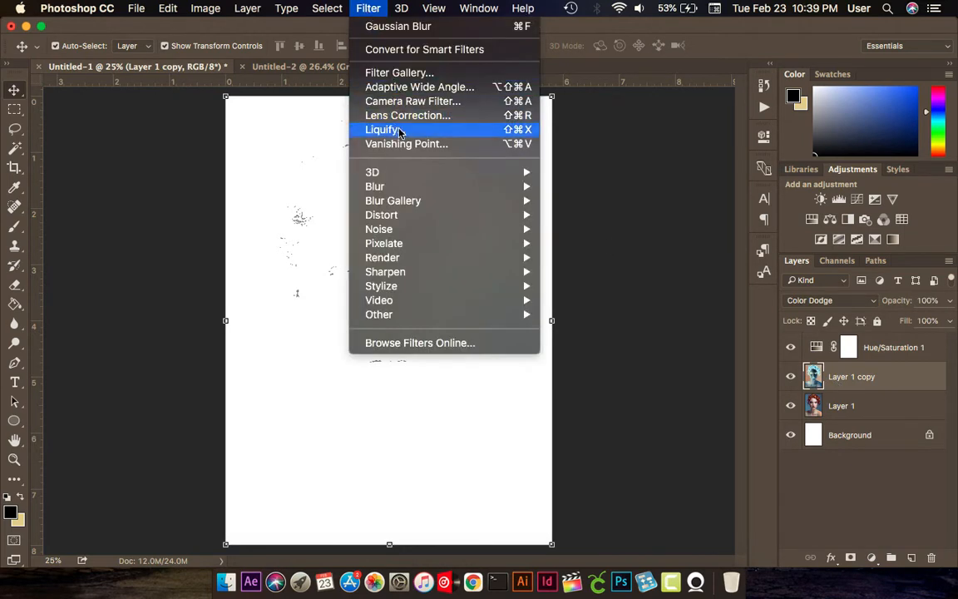
mouse_move(400, 188)
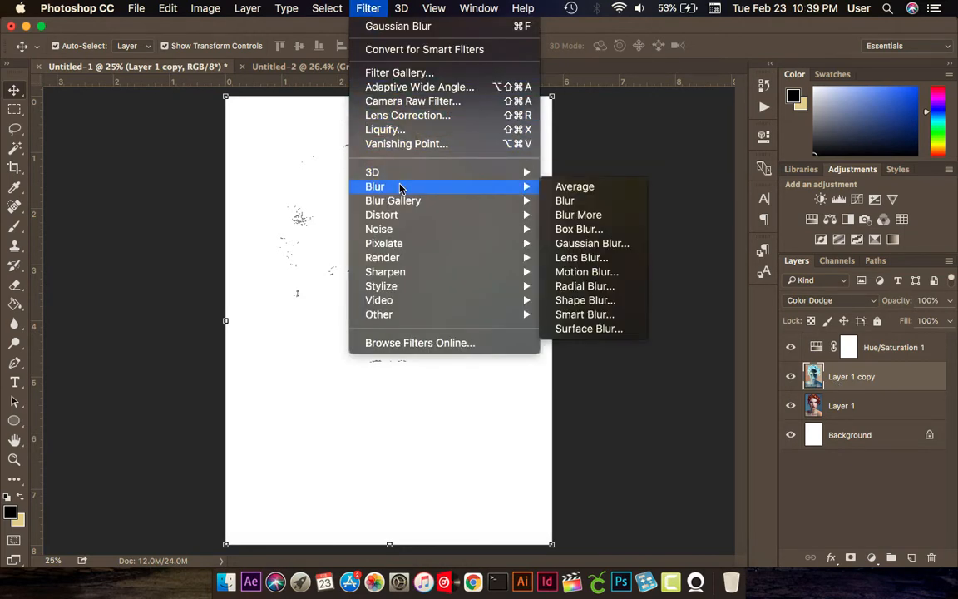
left_click(598, 245)
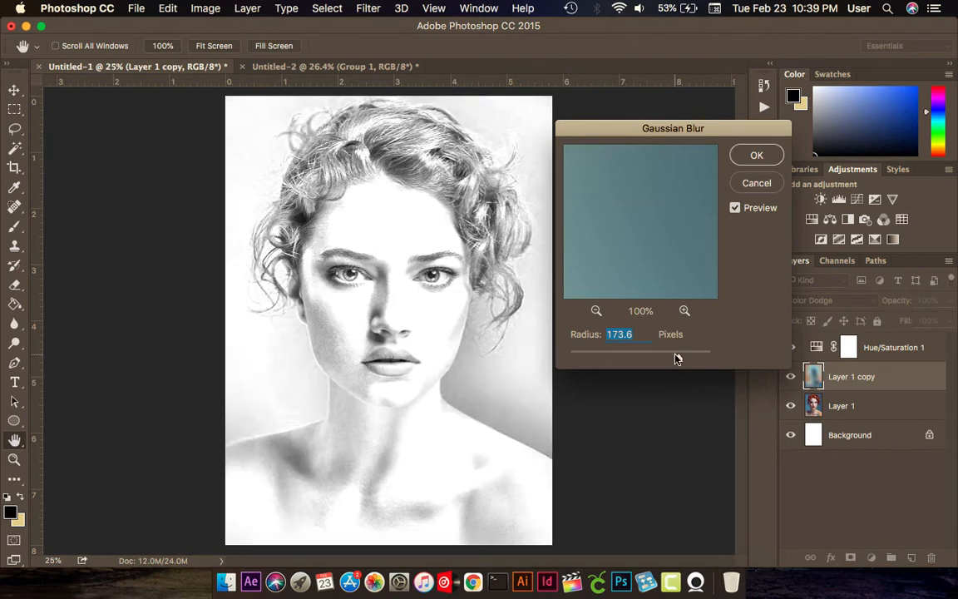
left_click_drag(673, 360, 646, 361)
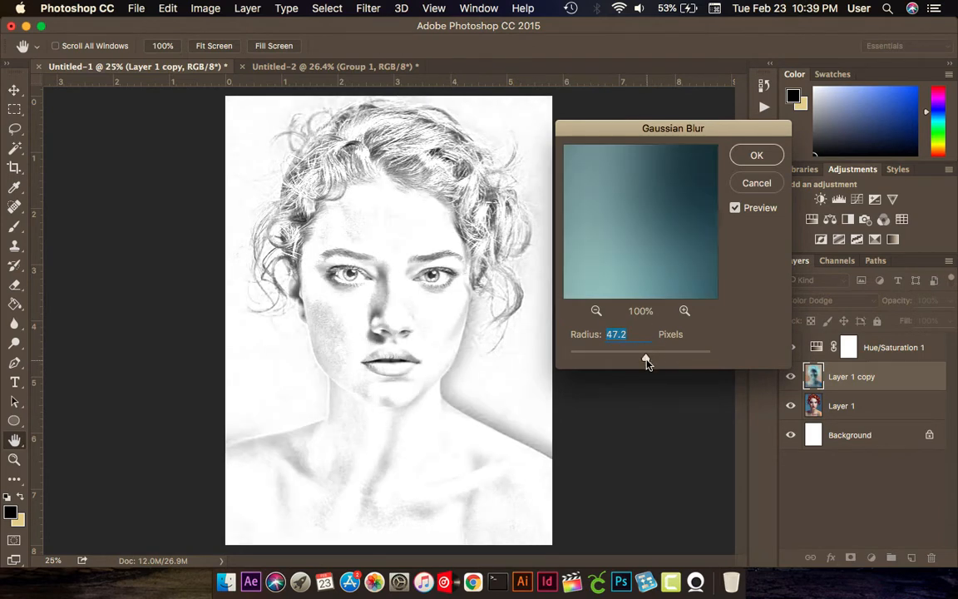
left_click_drag(646, 361, 678, 361)
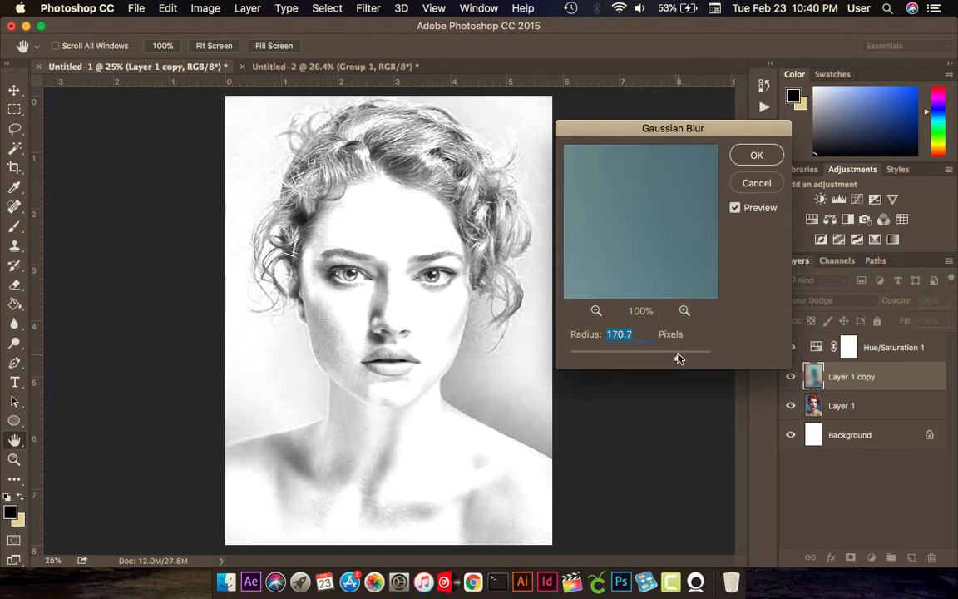
left_click(756, 157)
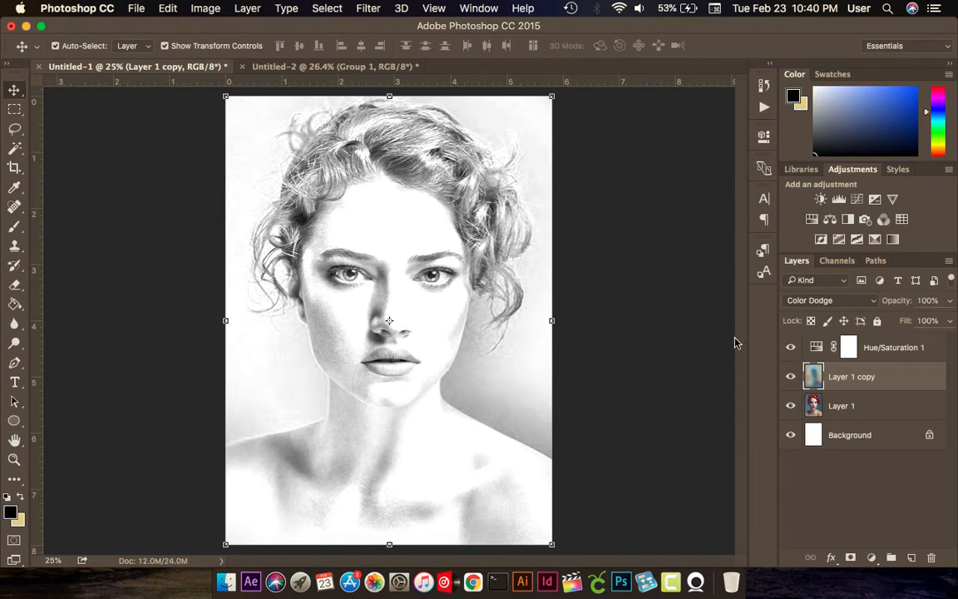
left_click(680, 359)
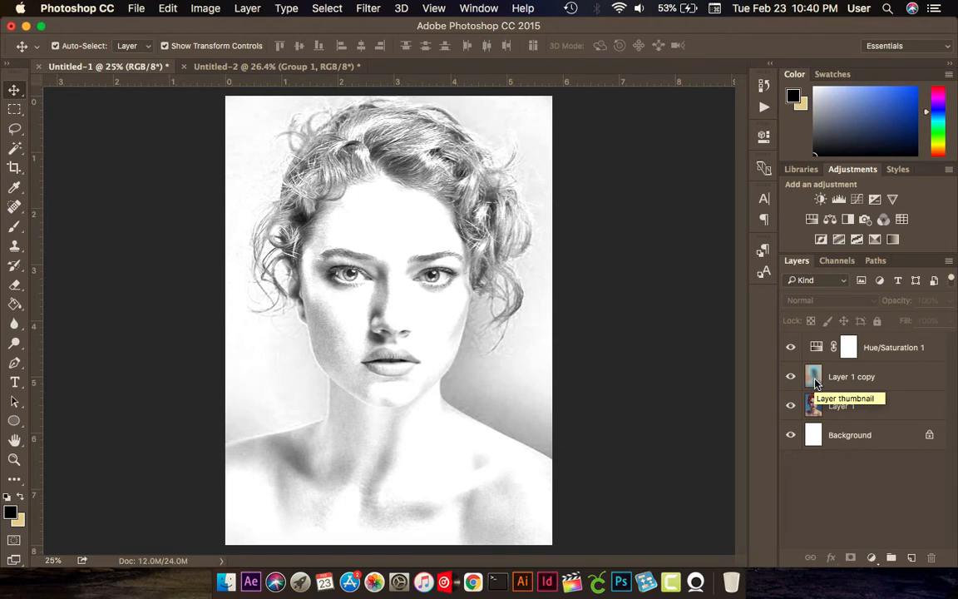
Step: Add a Levels adjustment layer on top of the stack and raise its shadow input level to about 83
left_click(872, 557)
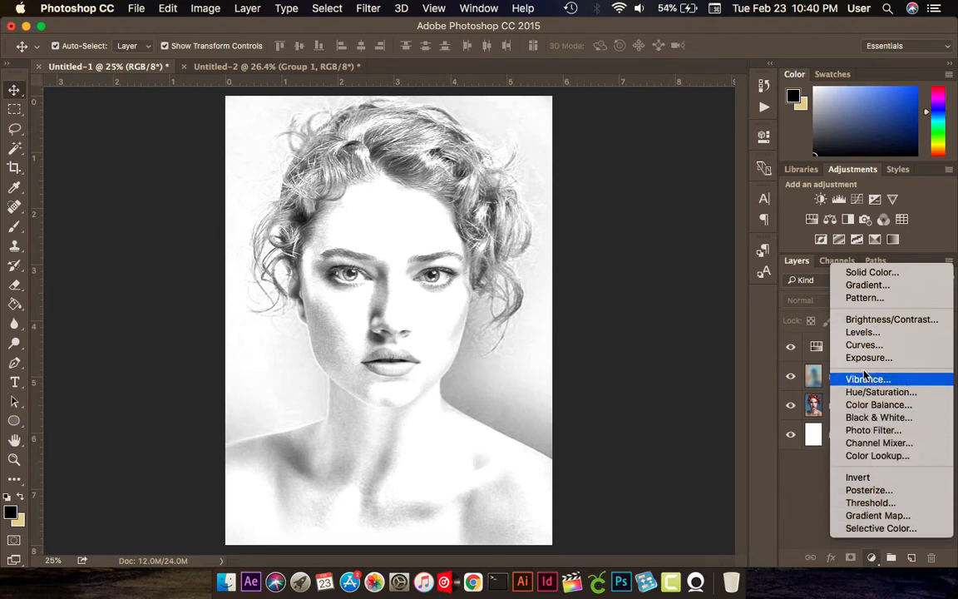
left_click(865, 333)
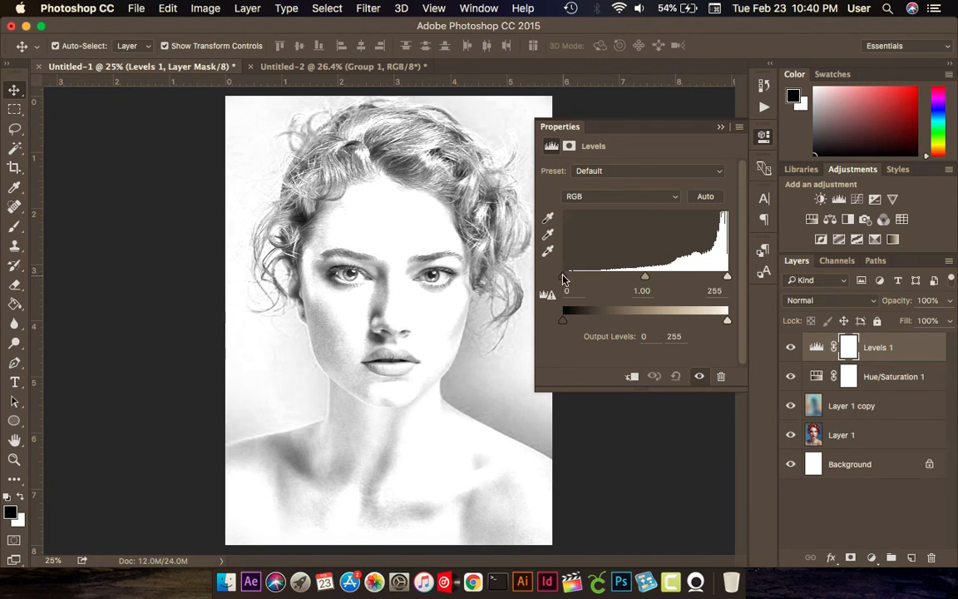
left_click_drag(564, 279, 618, 288)
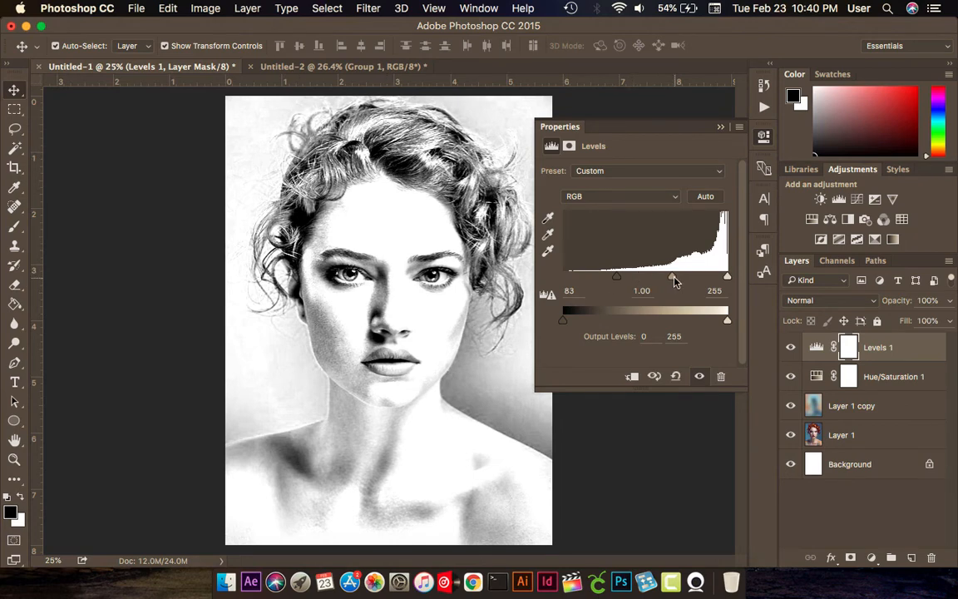
left_click_drag(674, 277, 622, 285)
left_click(721, 128)
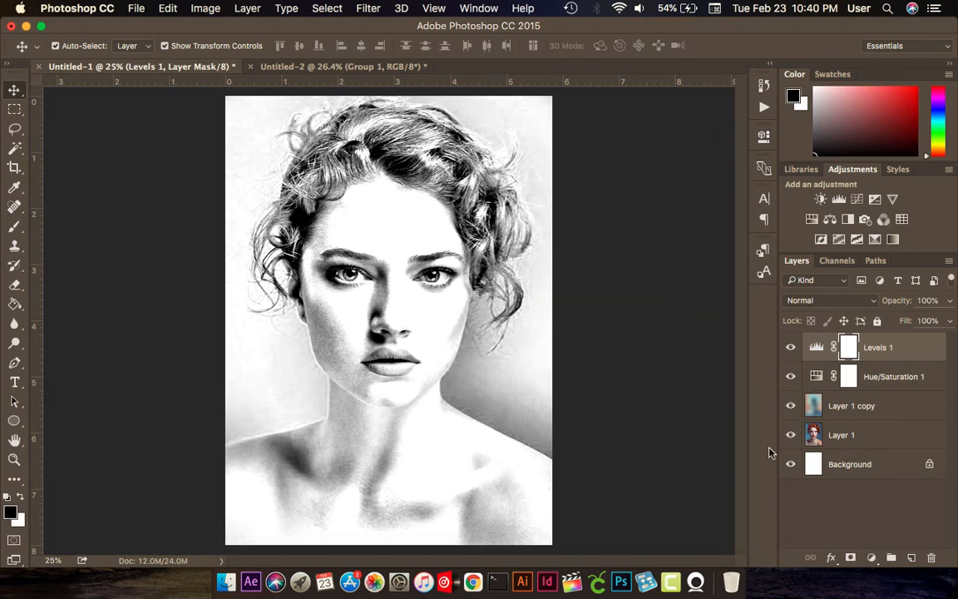
Step: Place a hidden duplicate of Layer 1 at the top of the layer stack
left_click(832, 432)
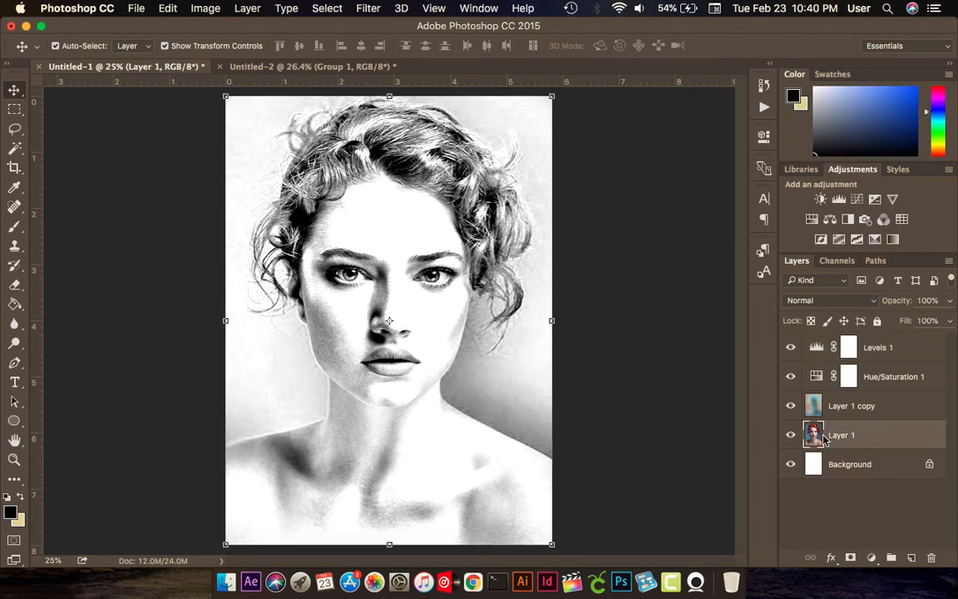
key("super+j")
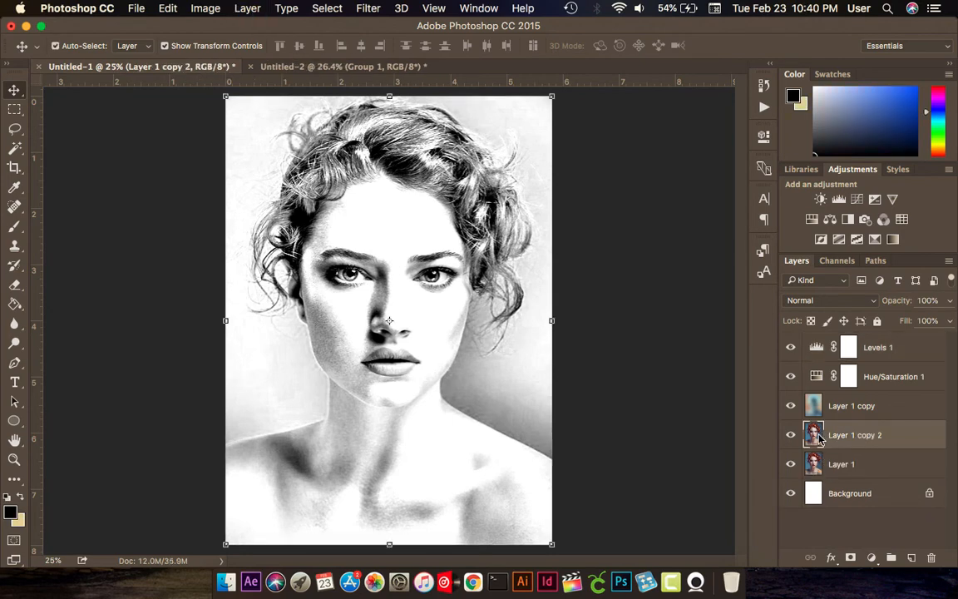
left_click_drag(823, 436, 832, 343)
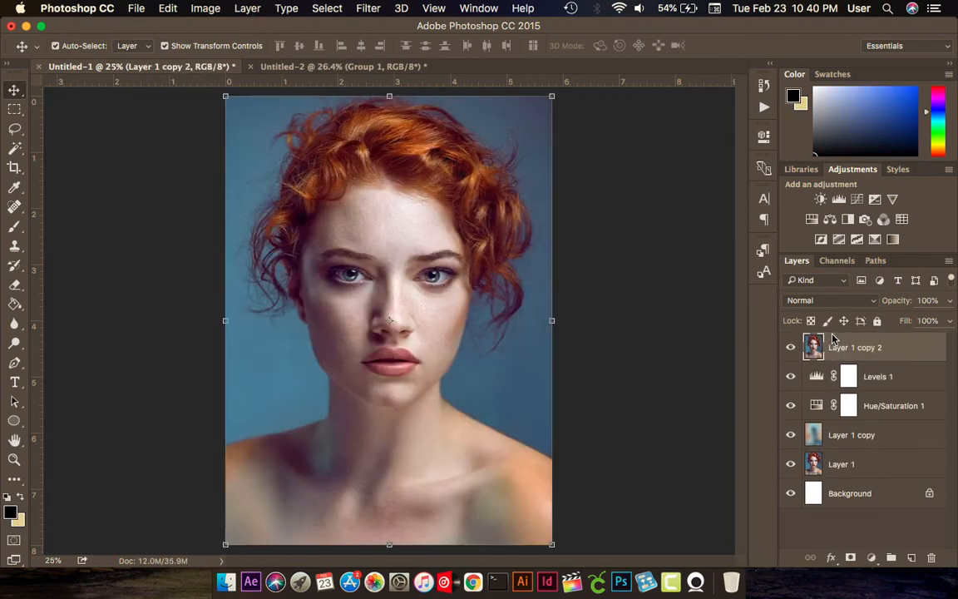
left_click(791, 348)
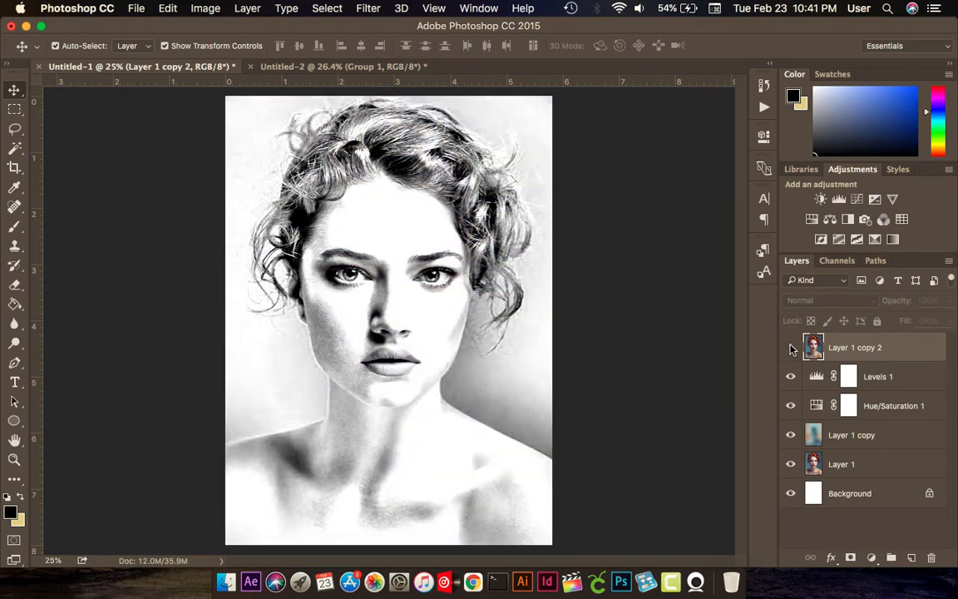